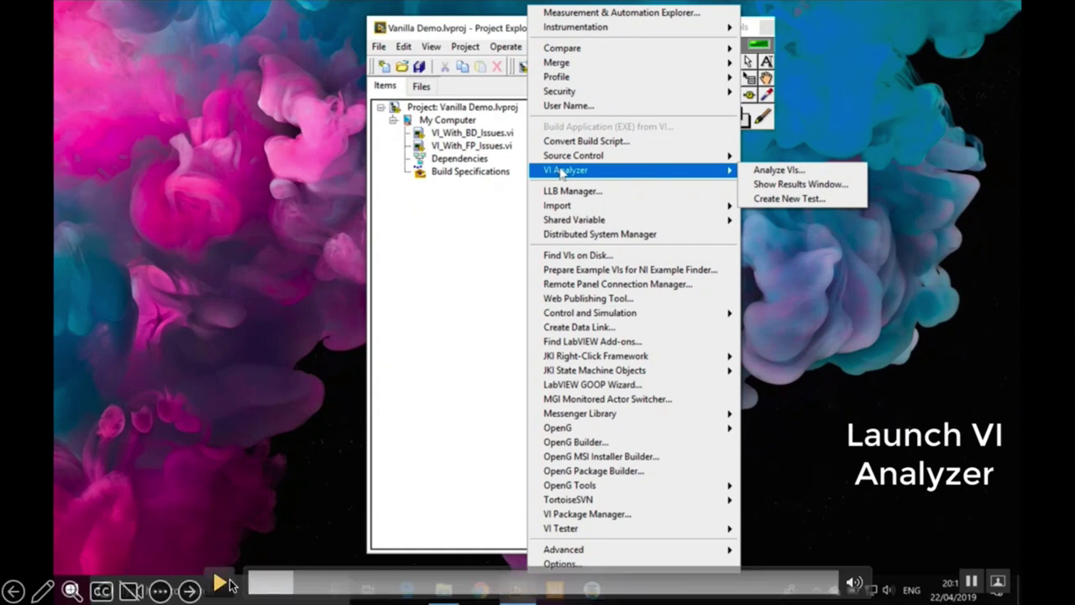
- Start a new VI Analyzer task with the Vanilla Demo folder as the item to analyze, and proceed to test selection
click(220, 586)
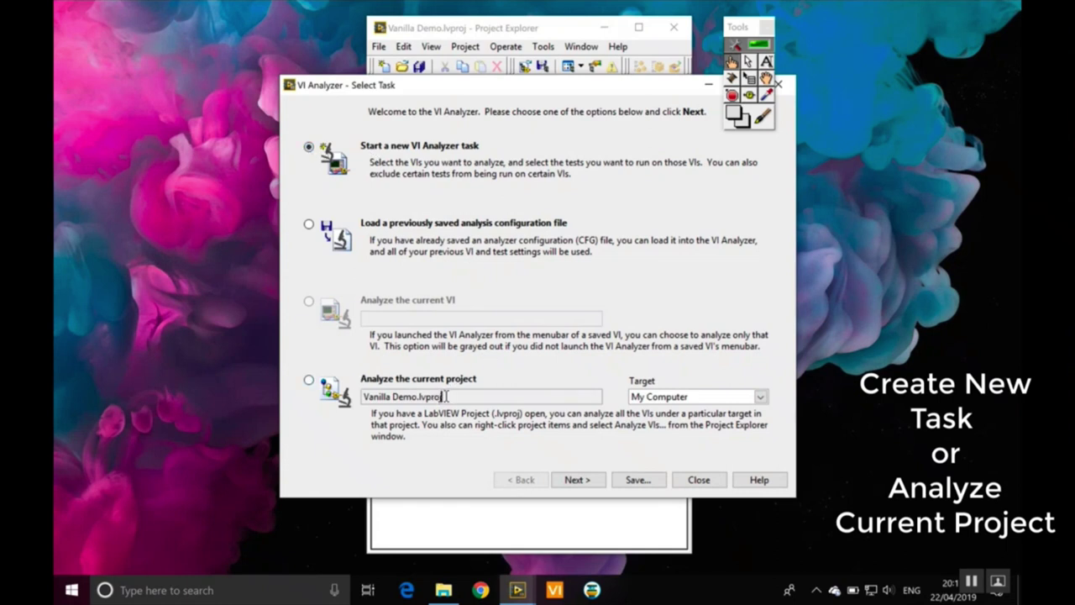
click(588, 482)
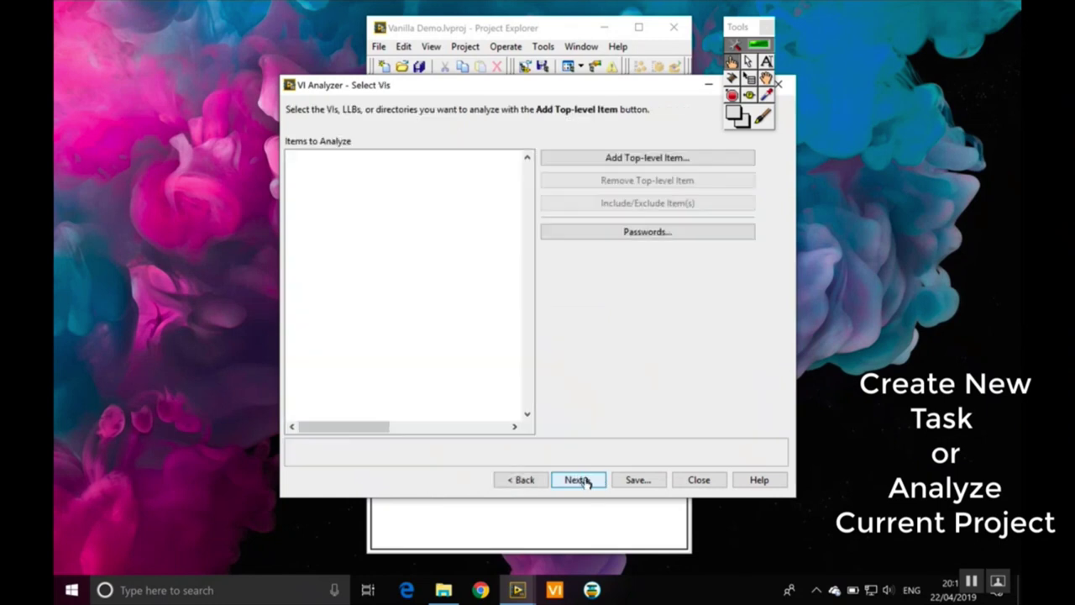
click(590, 159)
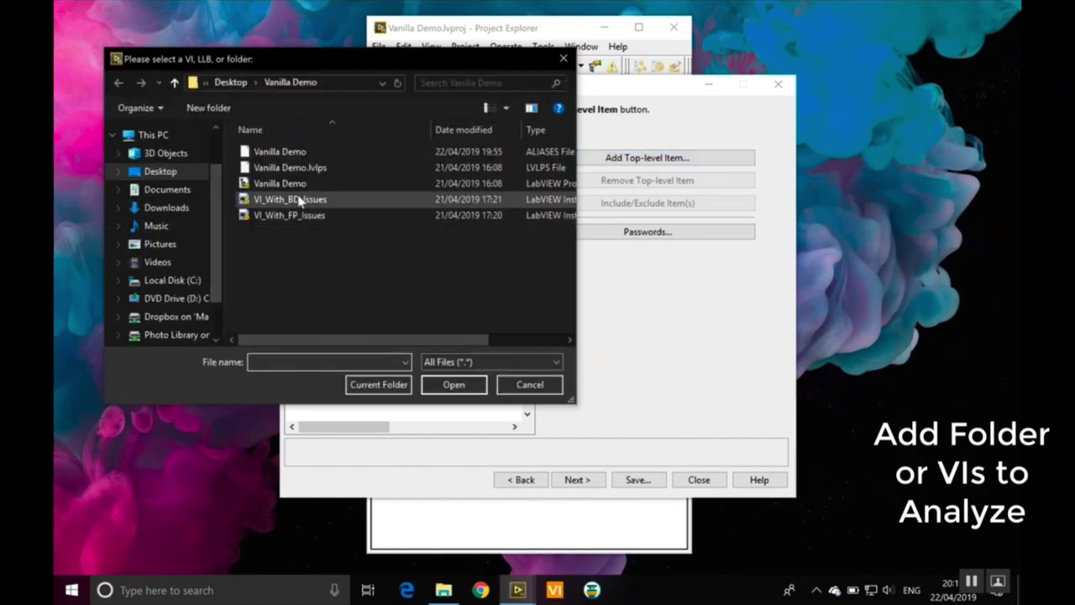
click(378, 385)
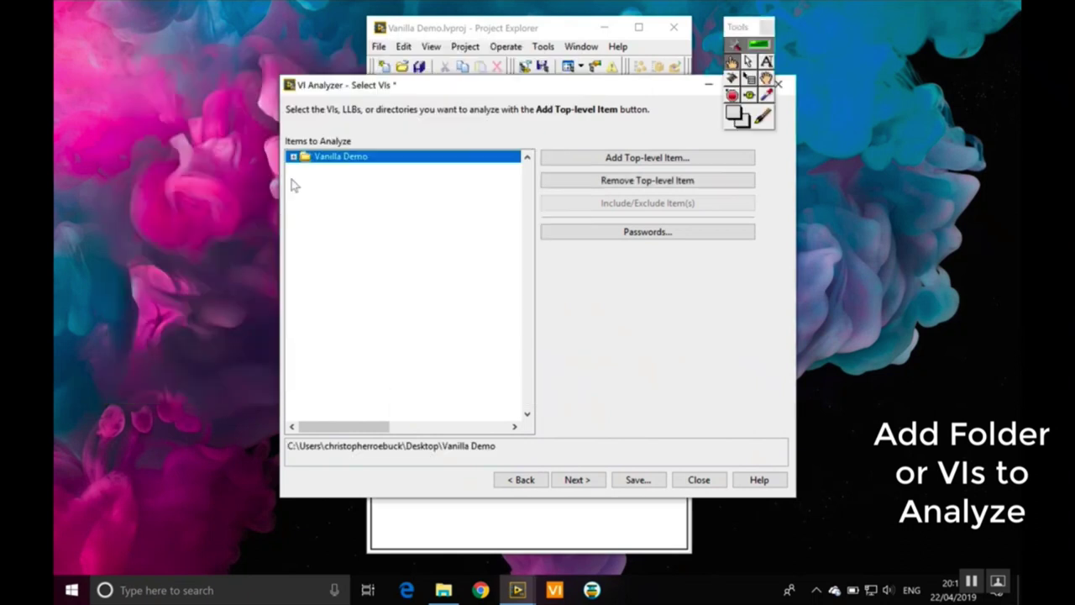
click(293, 156)
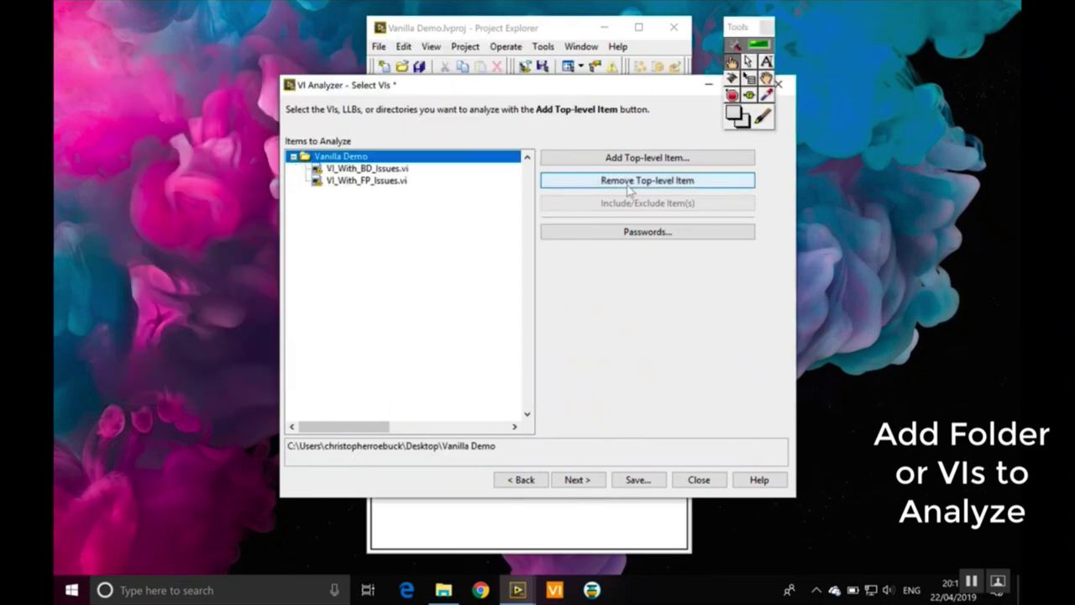
click(577, 479)
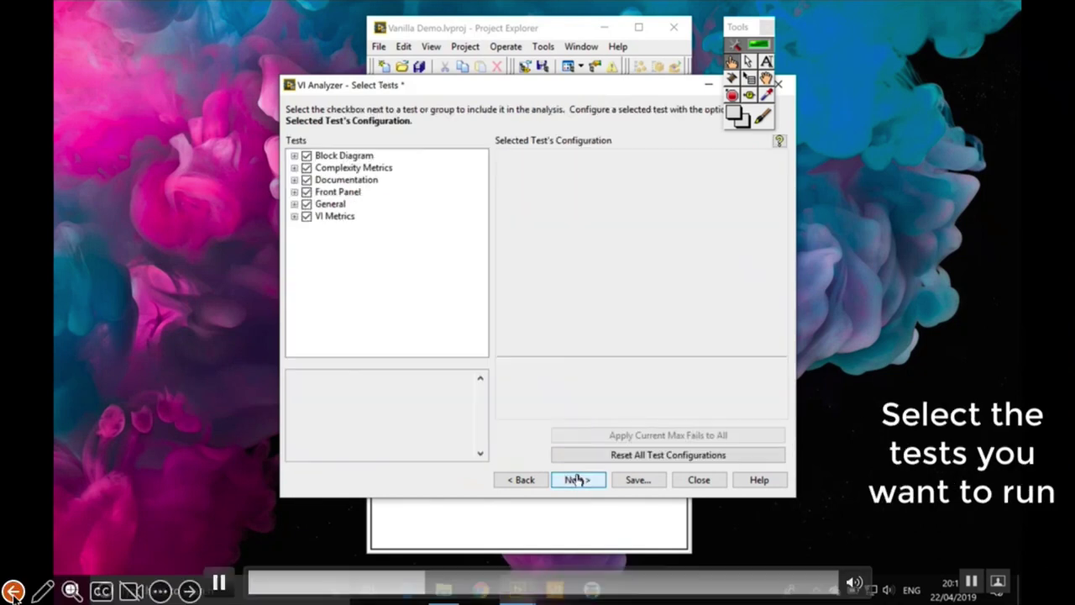
- Exclude all test categories from the analysis: VI Metrics, General, Front Panel, Documentation, Complexity Metrics and Block Diagram
click(215, 584)
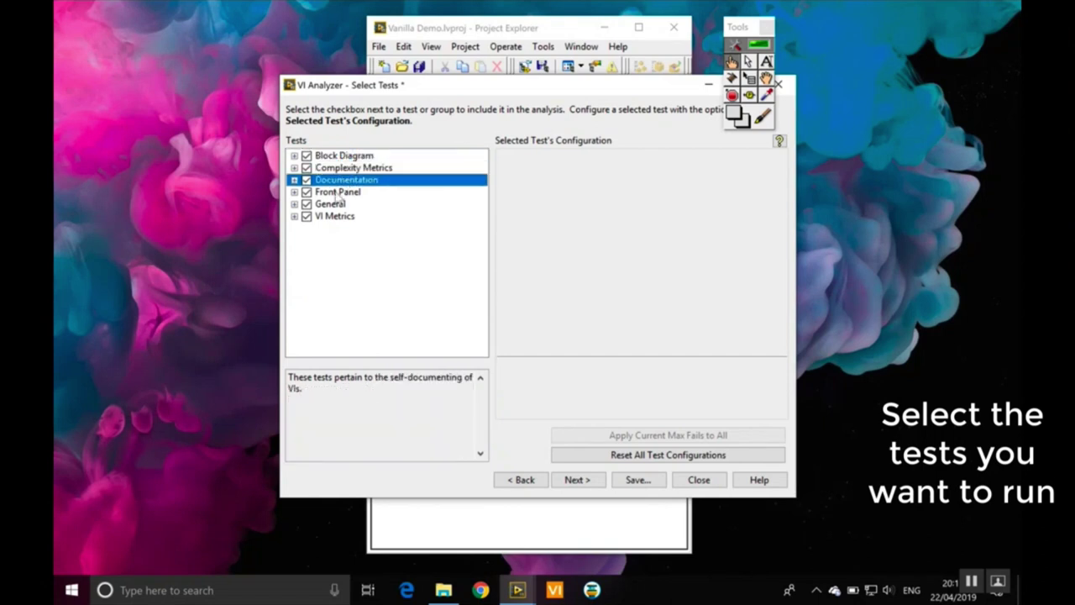
click(336, 194)
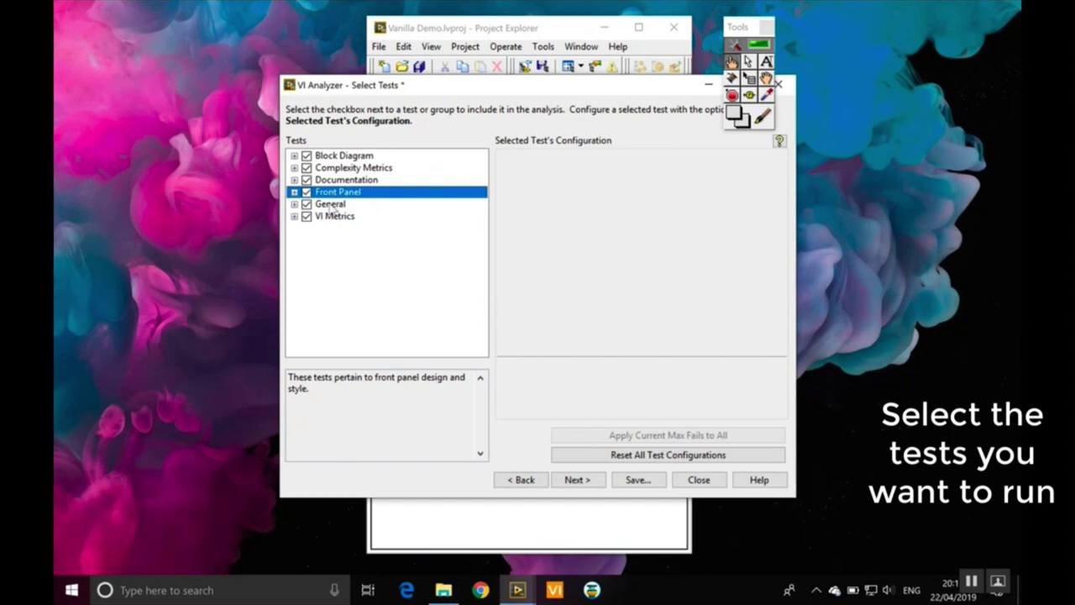
click(331, 205)
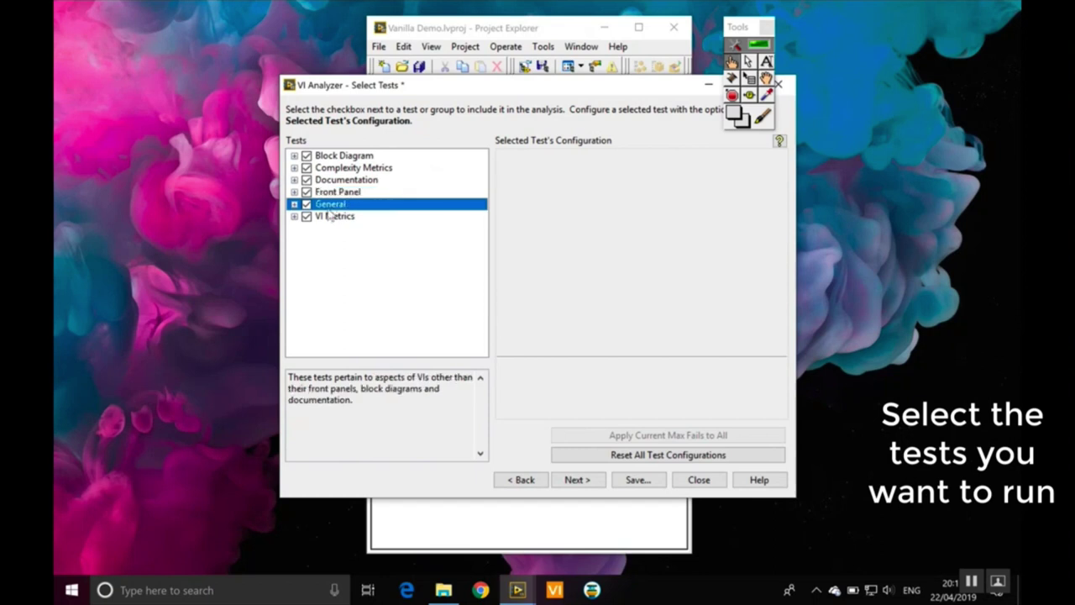
click(326, 217)
click(307, 216)
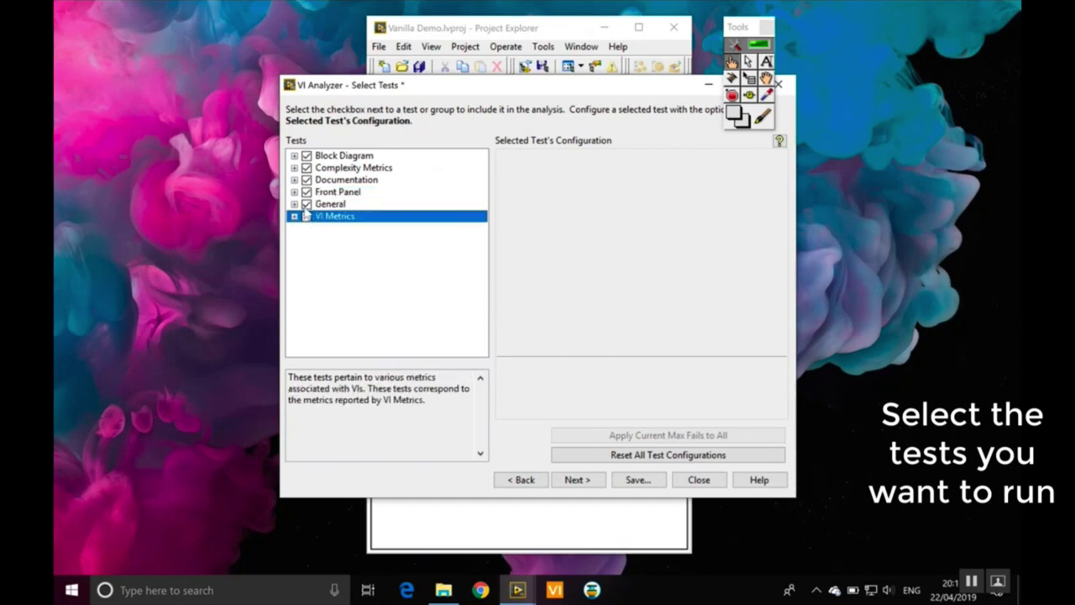
click(307, 204)
click(307, 193)
click(307, 180)
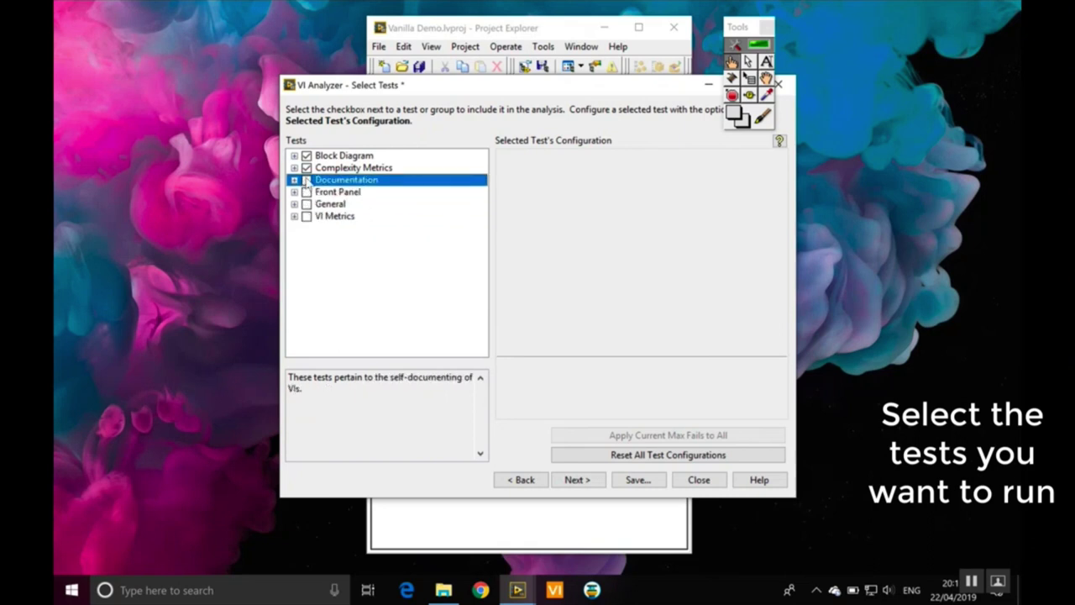
click(307, 168)
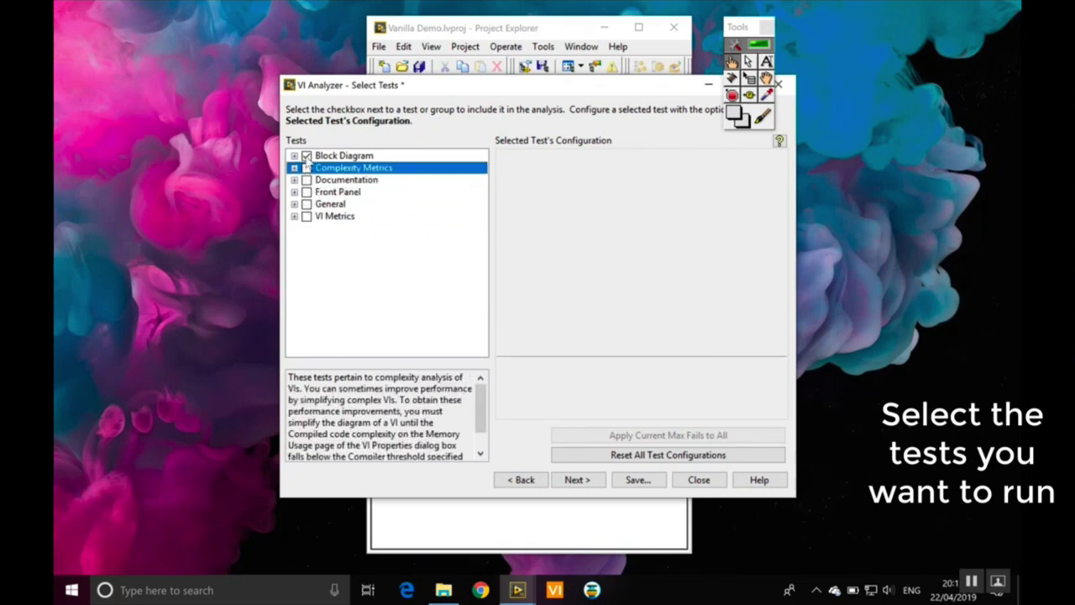
click(307, 156)
- Include only the Wires Under Objects test from the Block Diagram Style group
click(294, 156)
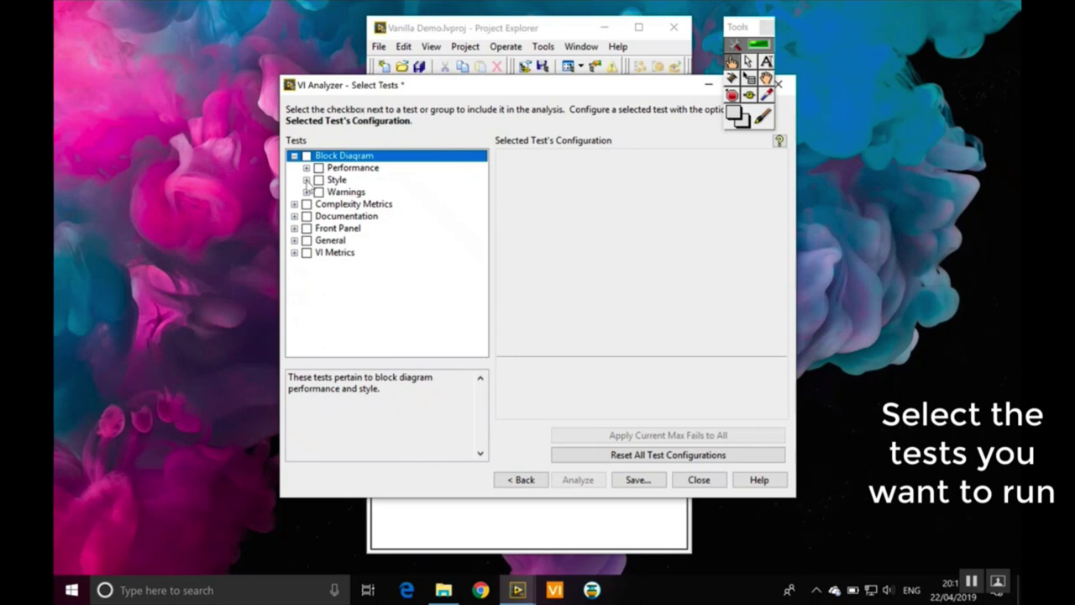
click(306, 180)
click(344, 338)
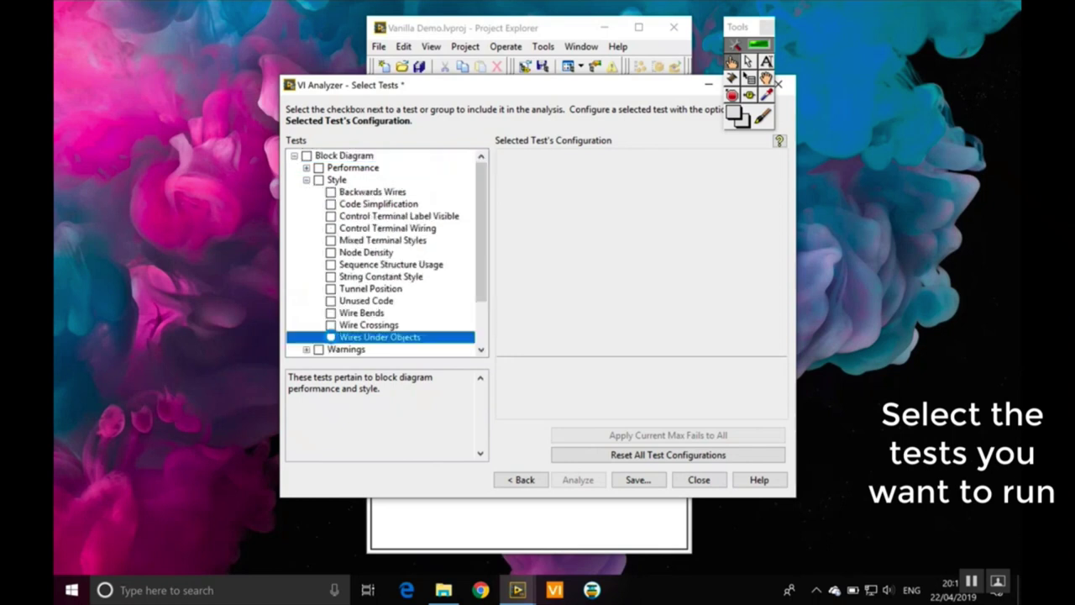
click(330, 337)
- Include the Transparent Labels test from the Front Panel User Interface group
scroll(327, 335, down, 2)
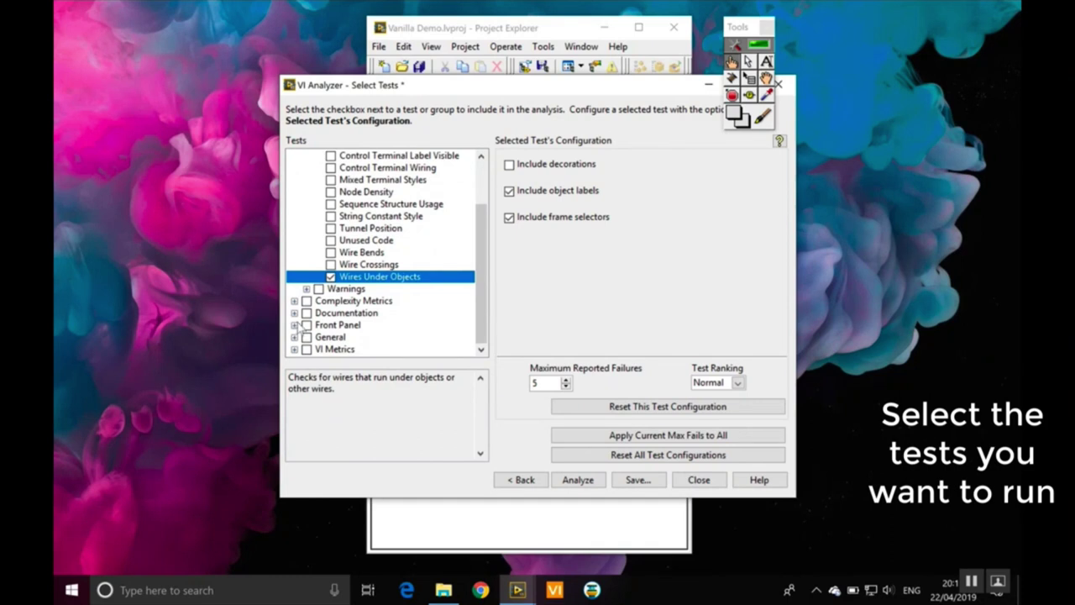
click(294, 324)
scroll(486, 300, down, 1)
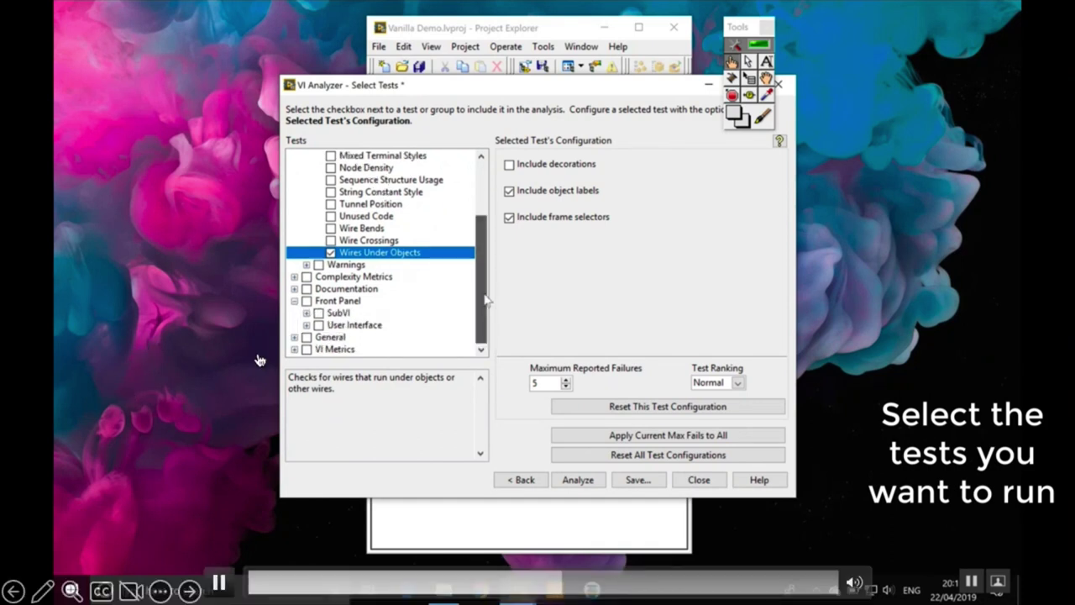
click(307, 325)
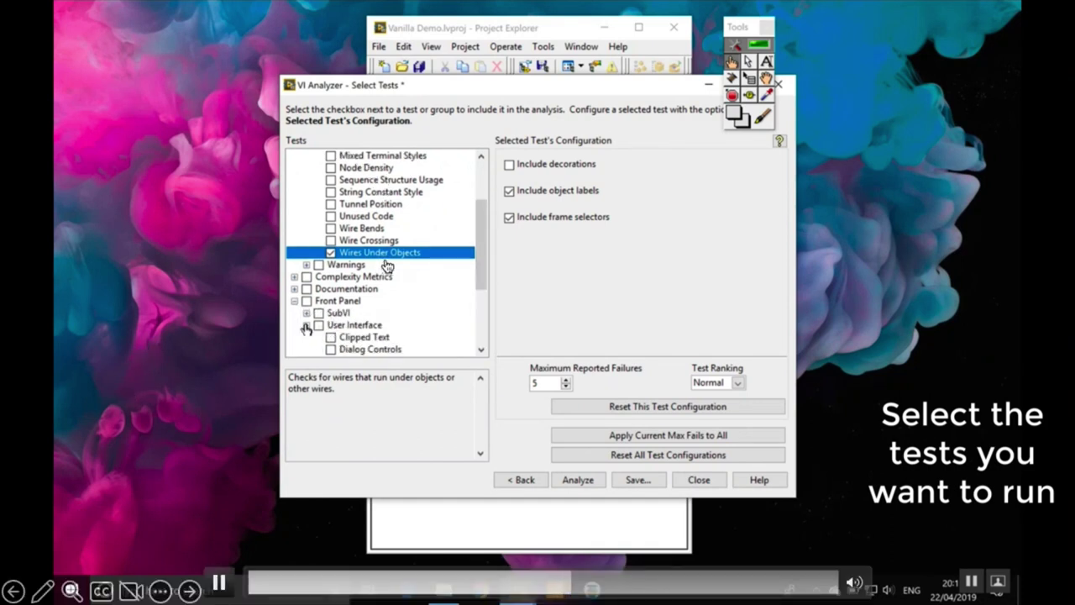
scroll(374, 265, down, 3)
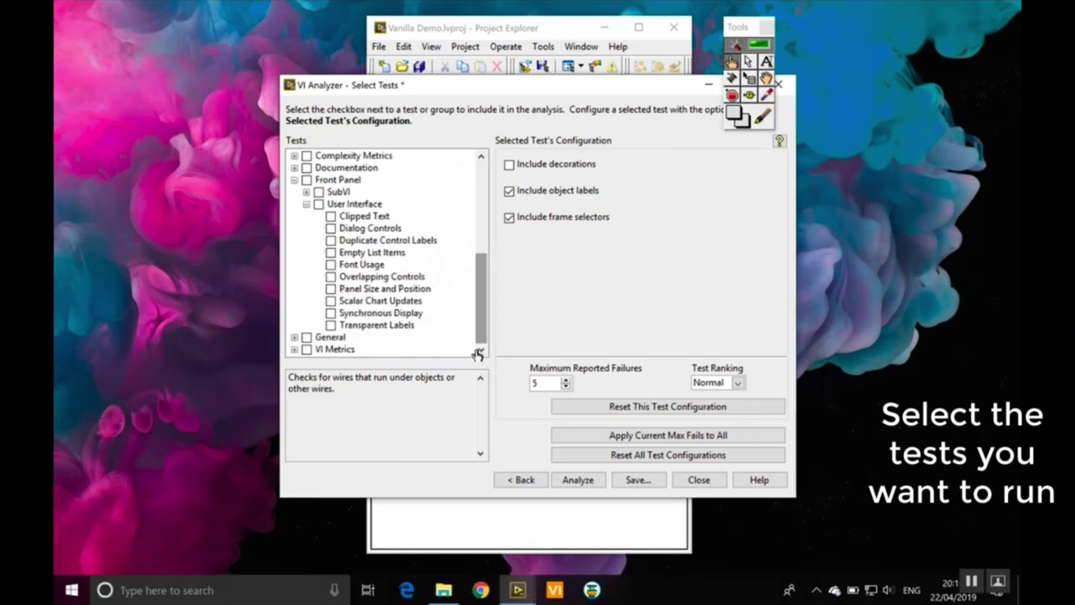
click(331, 325)
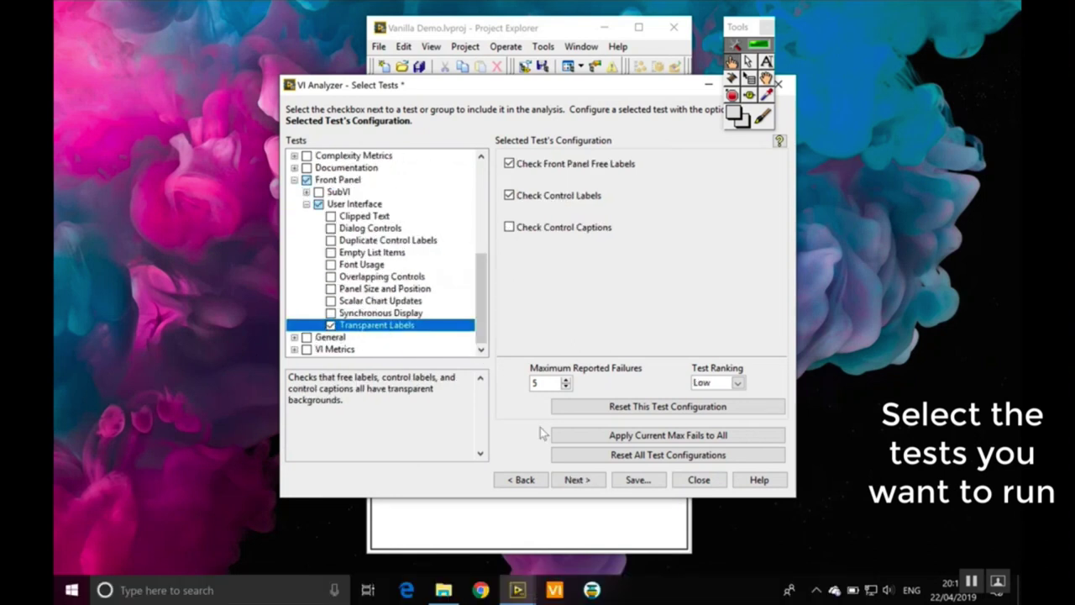
- Run the analysis, and open the Wires Under Objects failure of VI_With_BD_Issues.vi from the expanded results
click(581, 481)
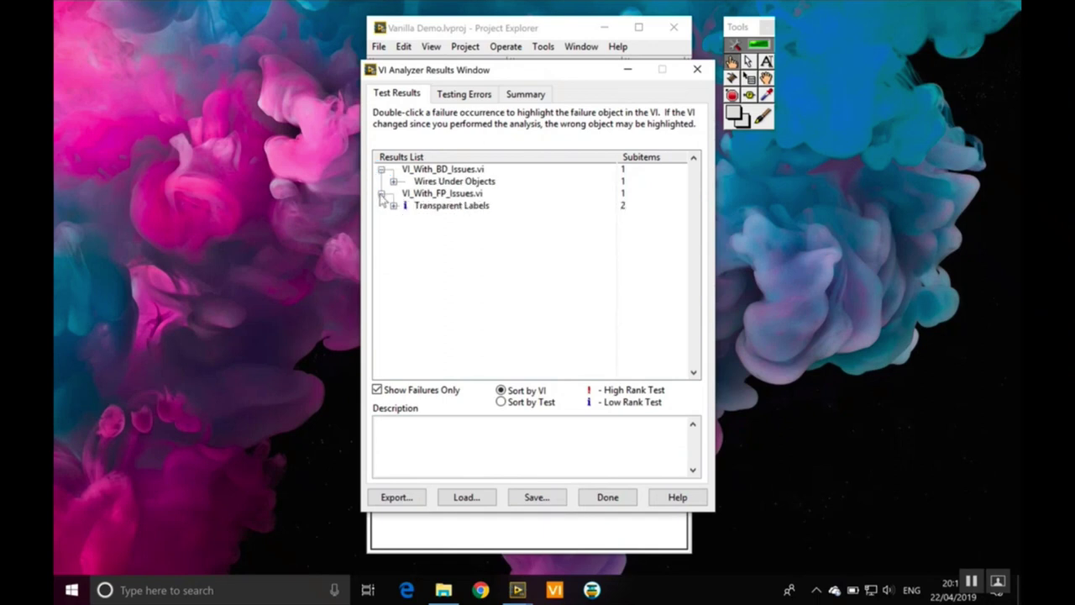
click(393, 182)
click(393, 217)
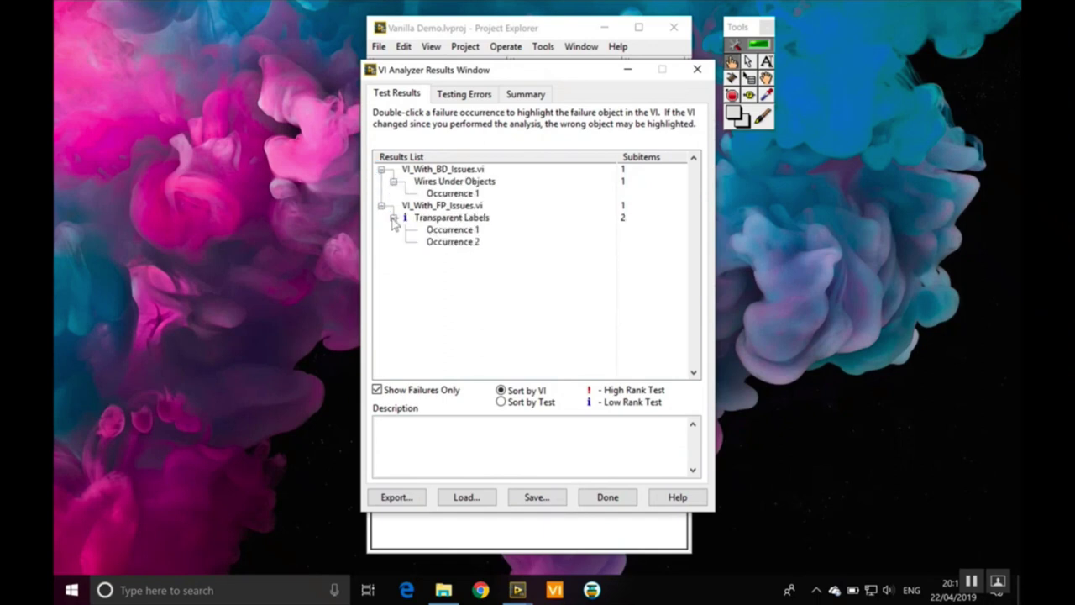
click(445, 194)
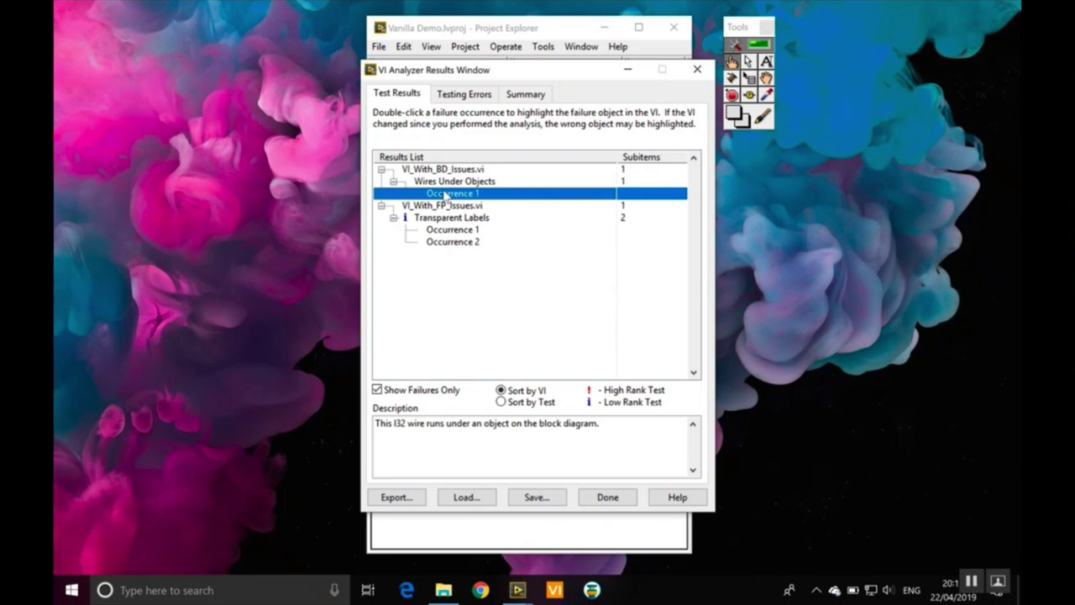
double_click(446, 194)
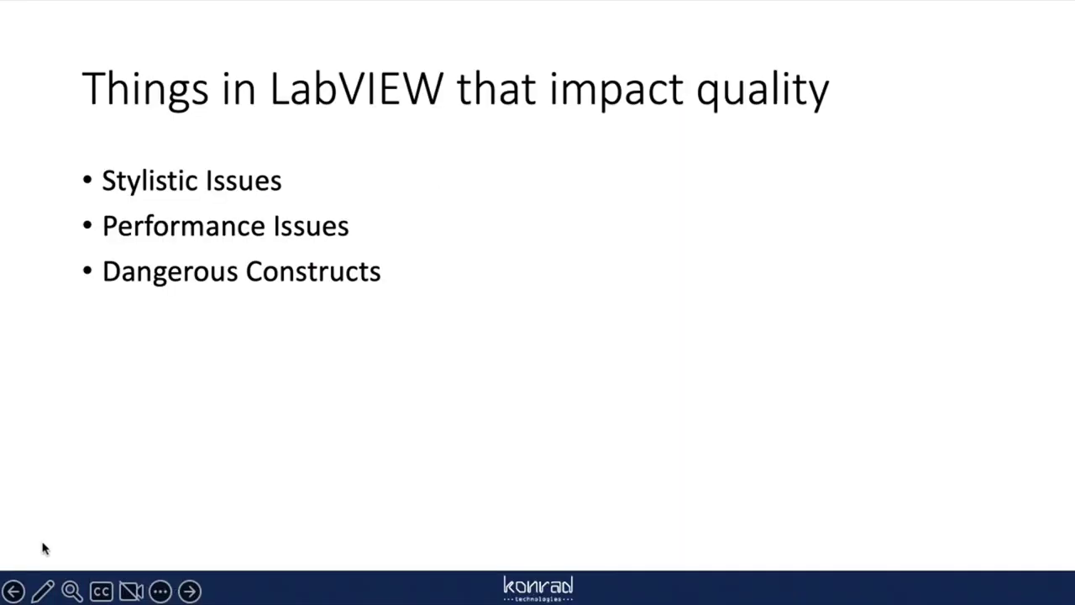
click(44, 548)
click(736, 586)
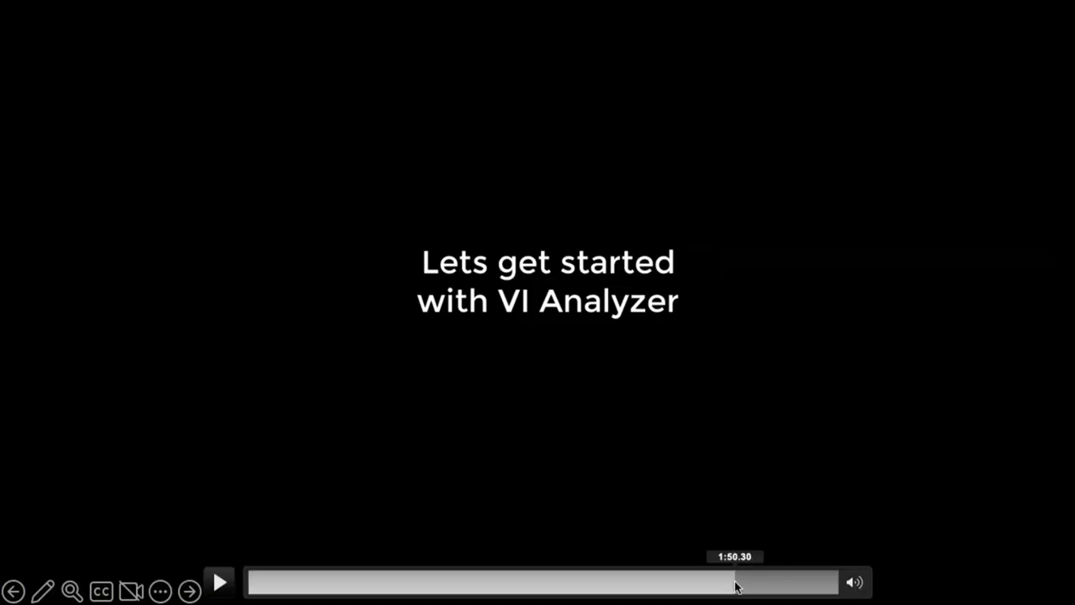
click(711, 585)
click(669, 591)
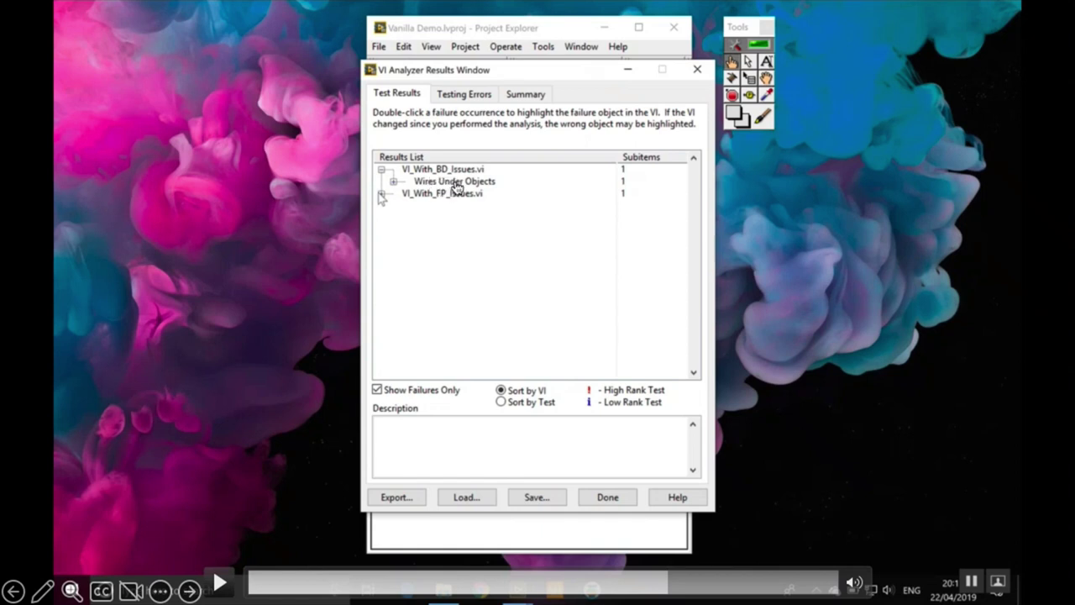
click(220, 583)
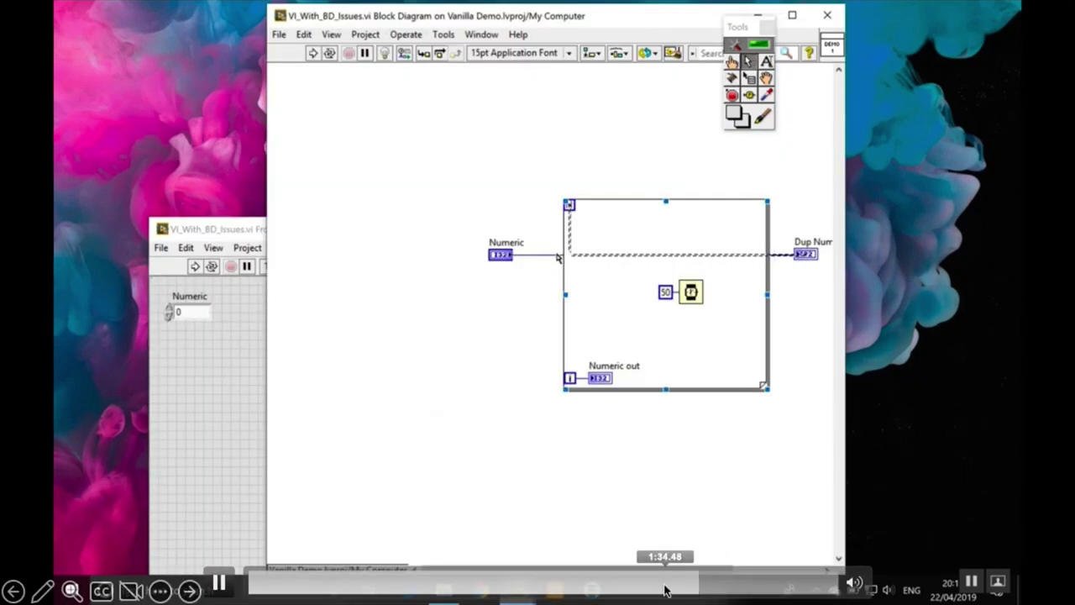
click(664, 589)
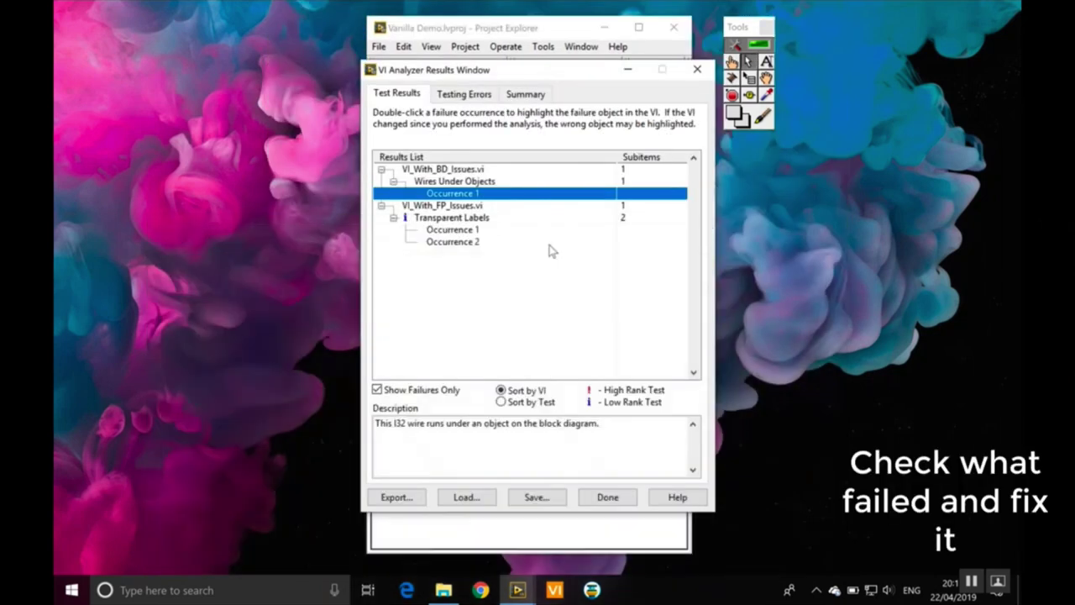
- Highlight both Transparent Labels failures on the front panel of VI_With_FP_Issues.vi, closing the VI after each one
click(466, 231)
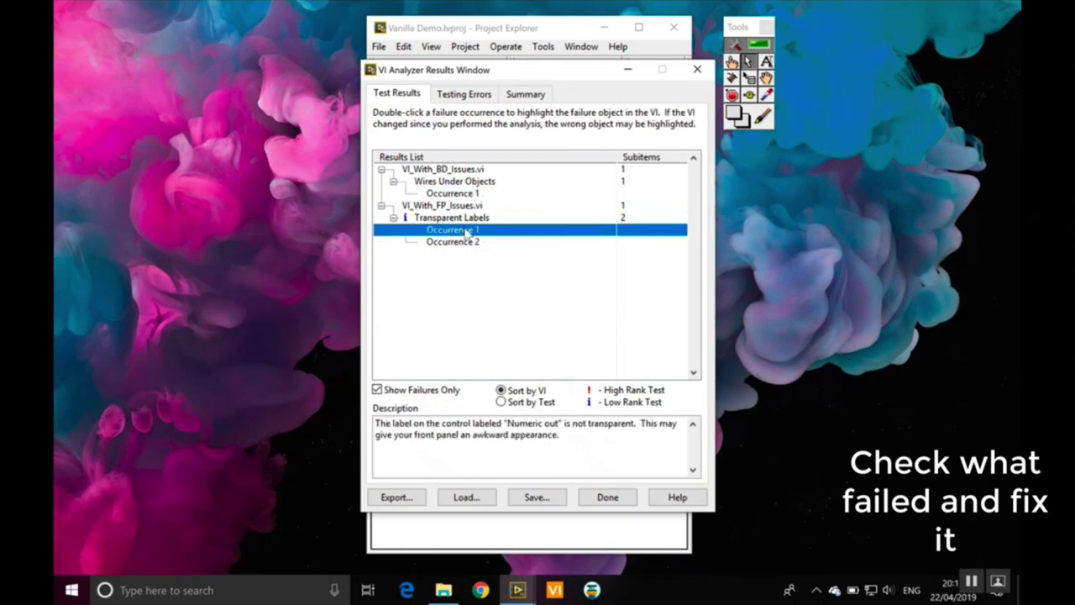
double_click(465, 231)
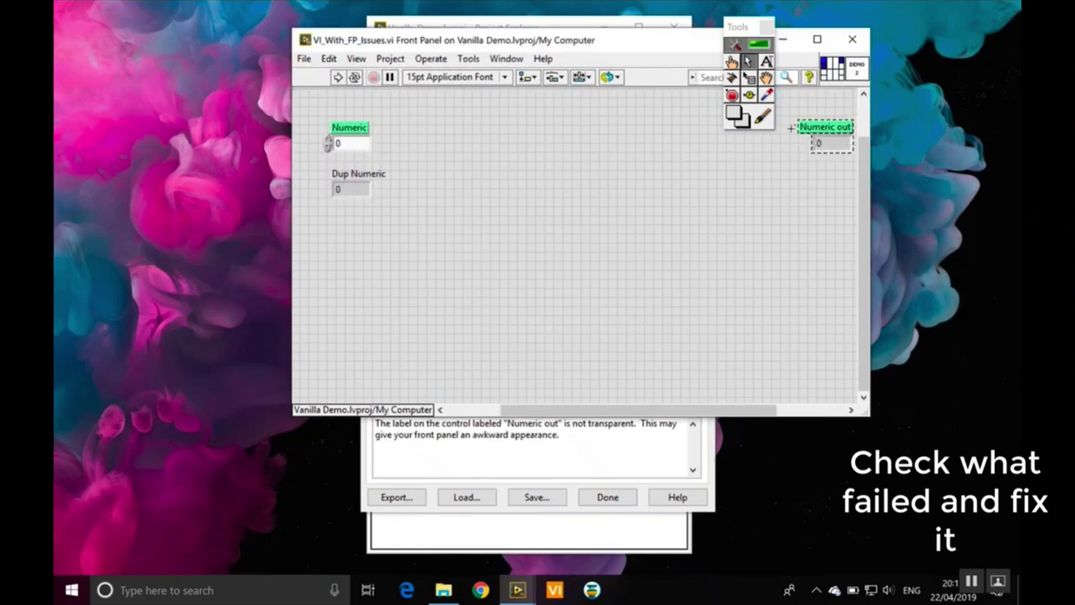
click(852, 39)
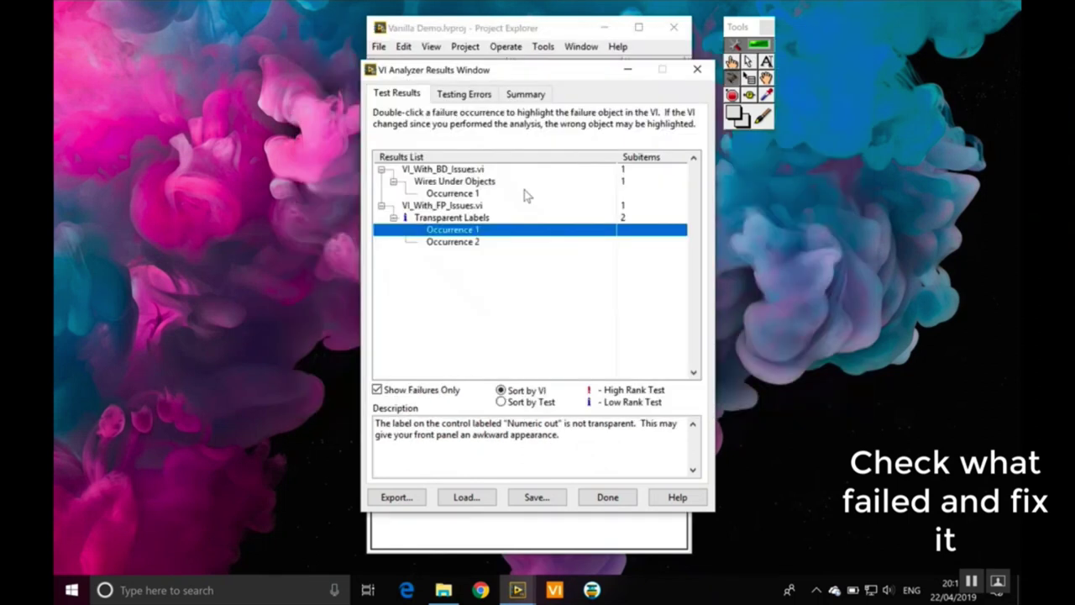
double_click(465, 242)
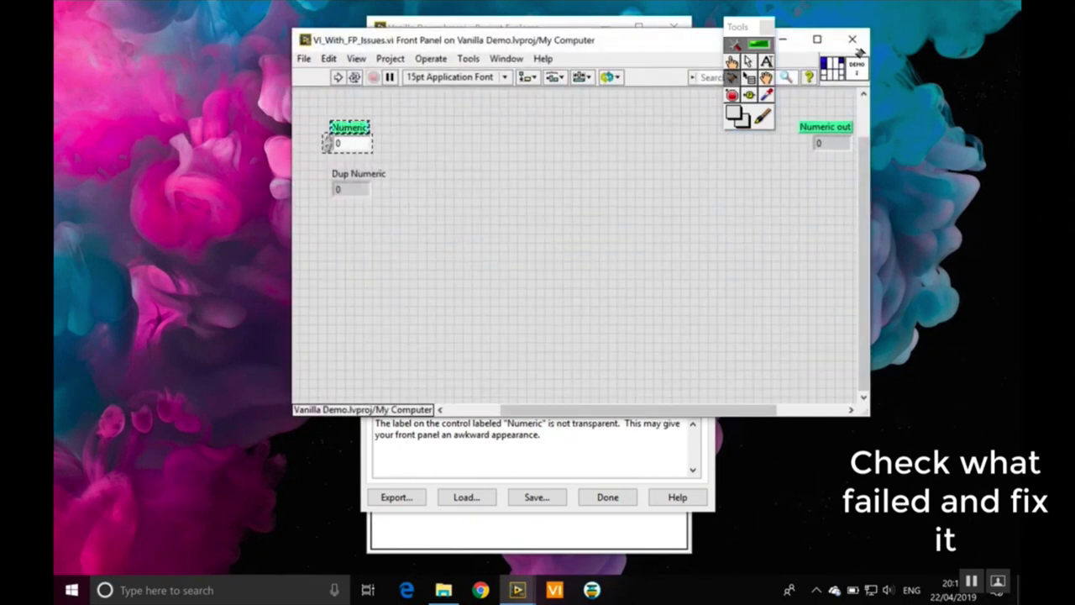
click(852, 38)
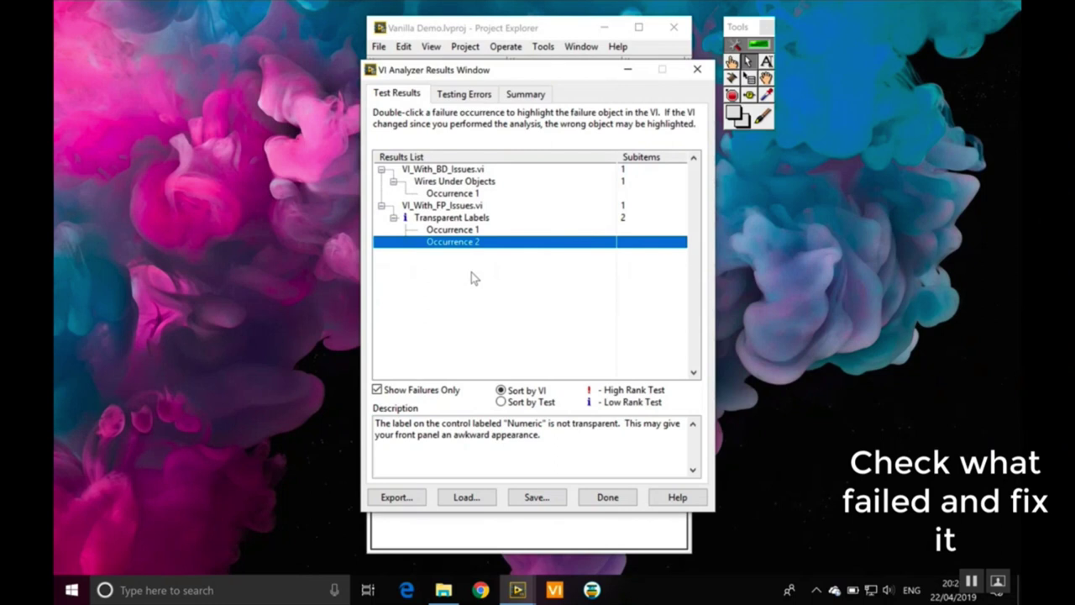
- Review the testing errors and the summary of the analysis results
click(465, 96)
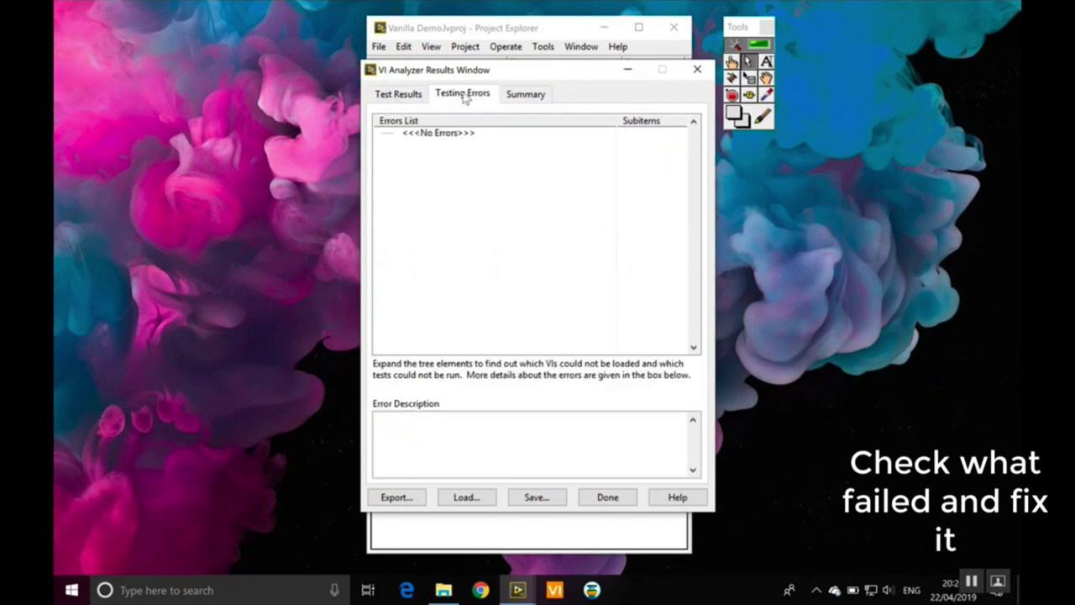
click(517, 97)
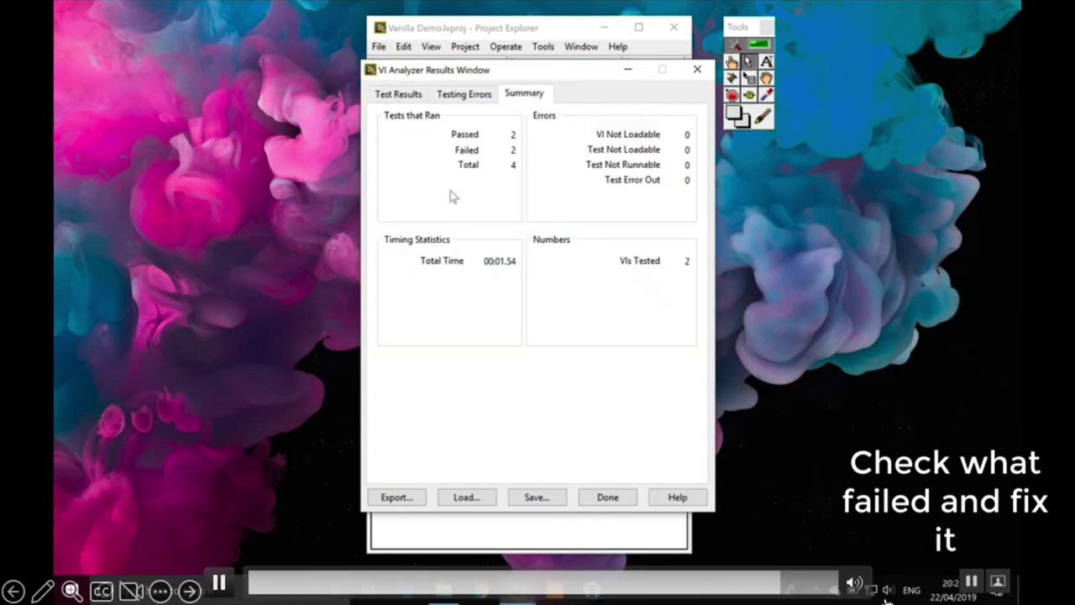
key(Right)
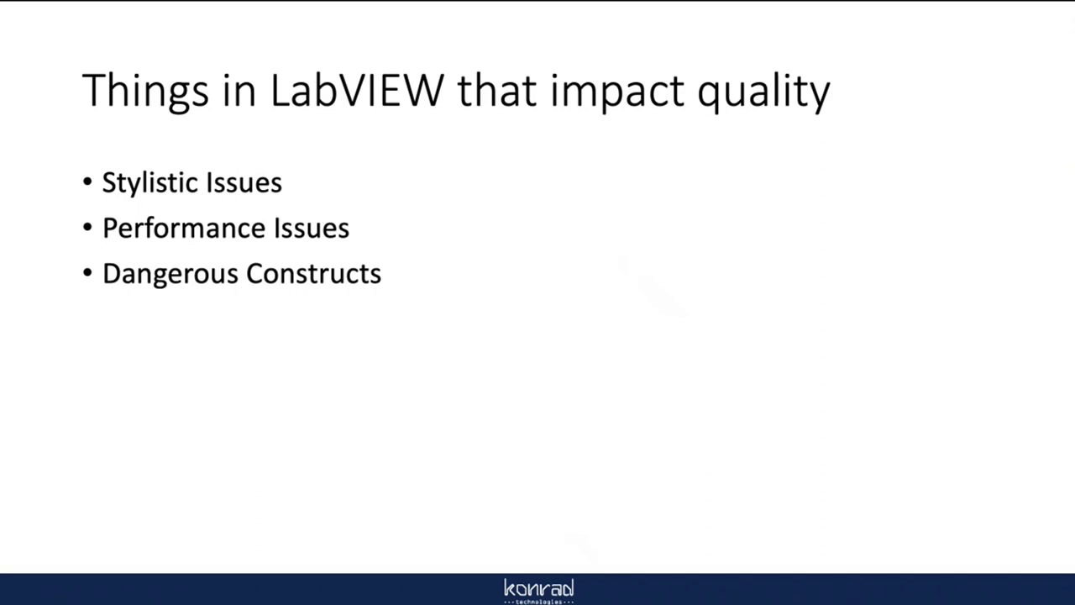
key(Right)
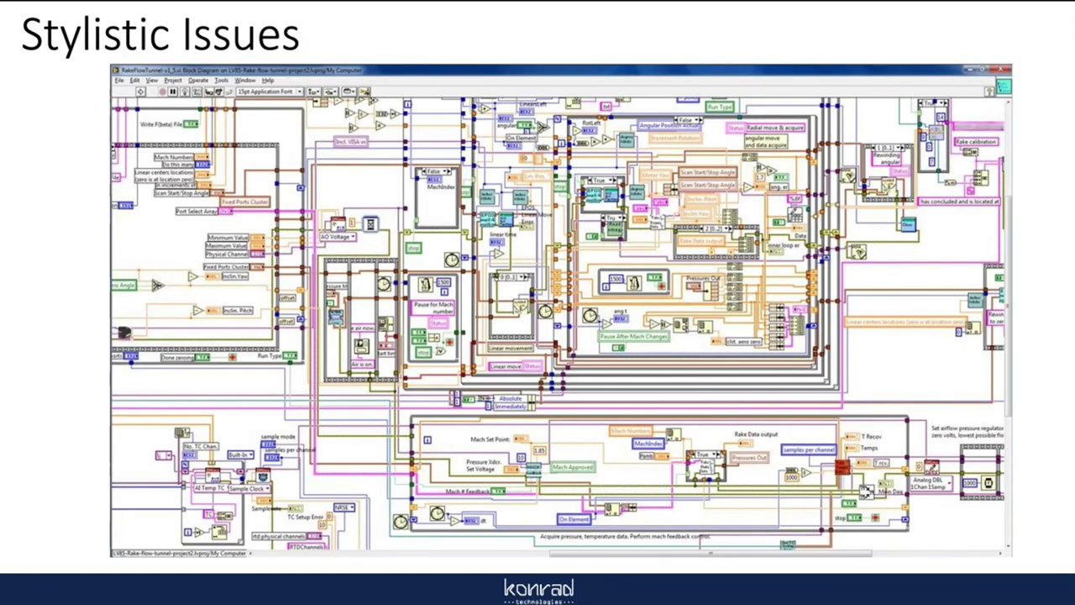